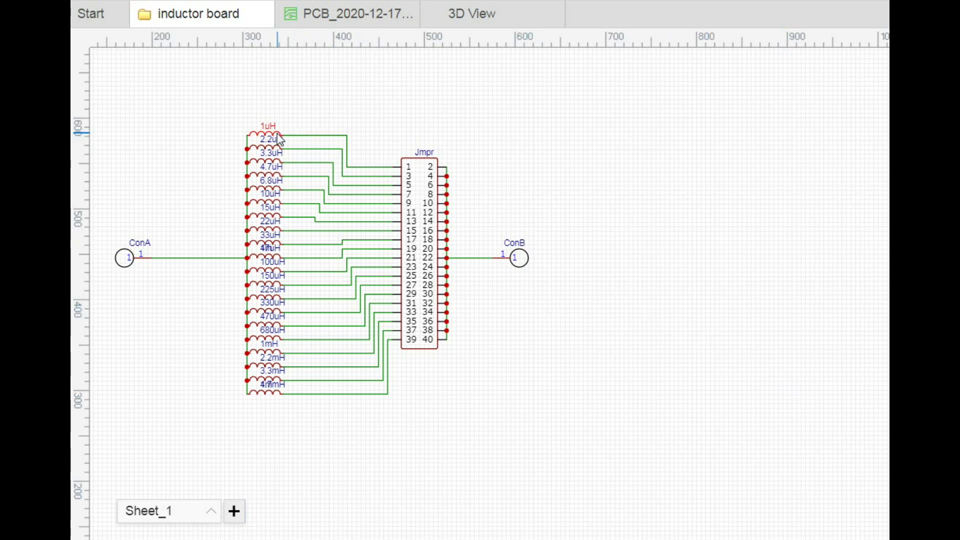
Zoom and pan around the inductor schematic to view the whole circuit
scroll(238, 146, up, 3)
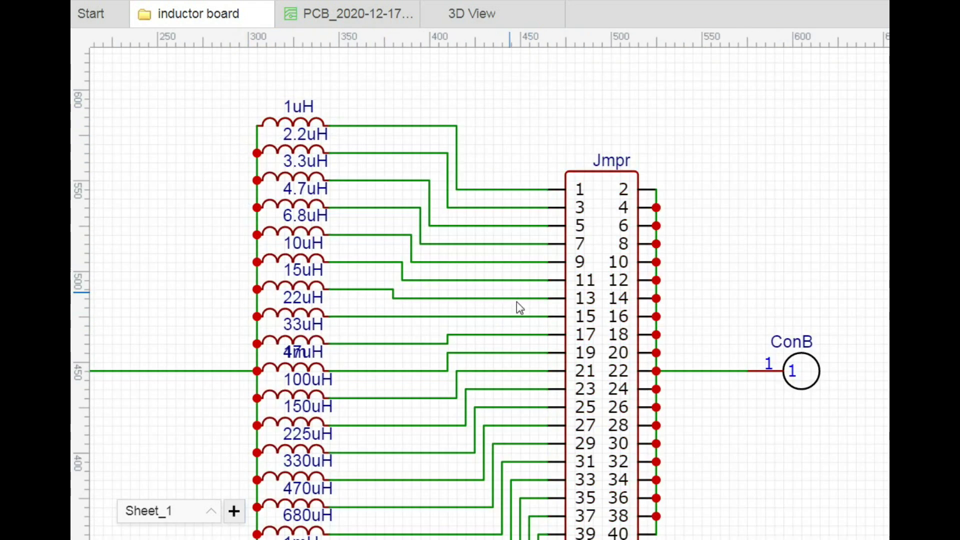
right_drag(760, 302, 718, 363)
scroll(719, 362, down, 3)
right_drag(708, 450, 570, 284)
scroll(418, 430, up, 3)
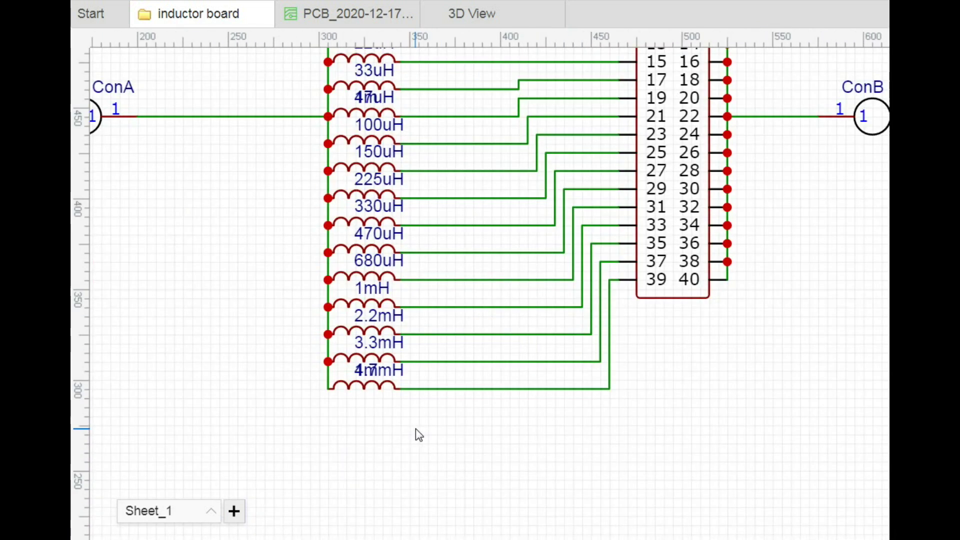
scroll(422, 429, up, 2)
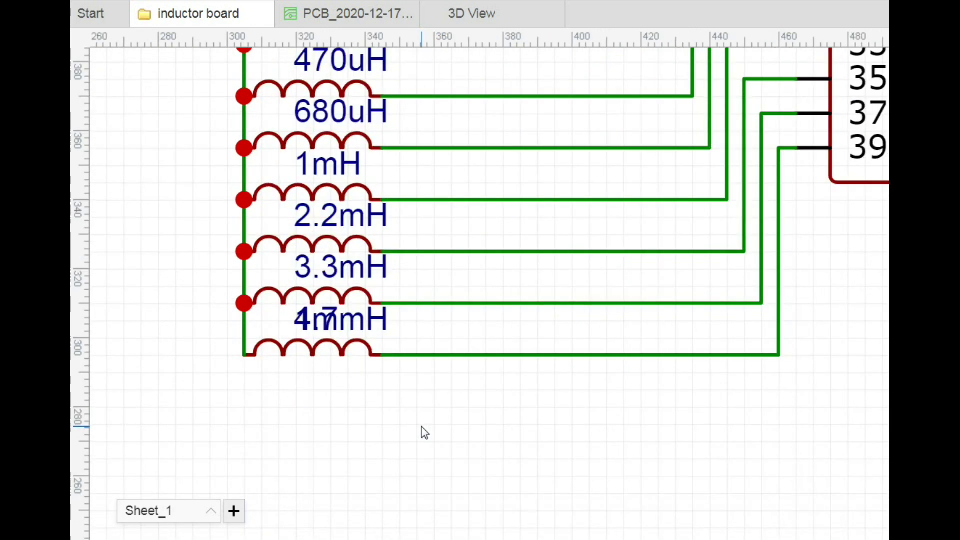
scroll(424, 430, down, 4)
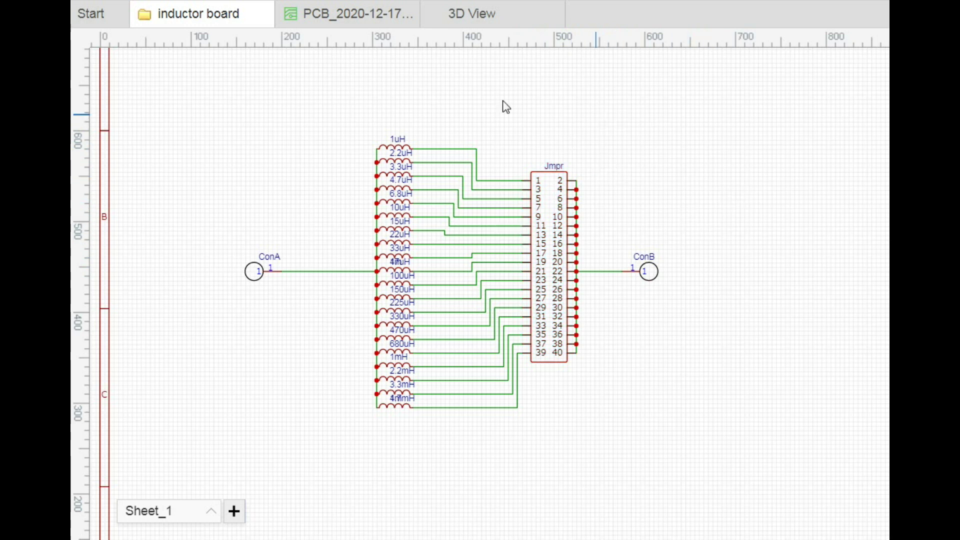
Bring up the PCB_2020-12-17 layout and inspect the traces and labelled jumper header
click(343, 21)
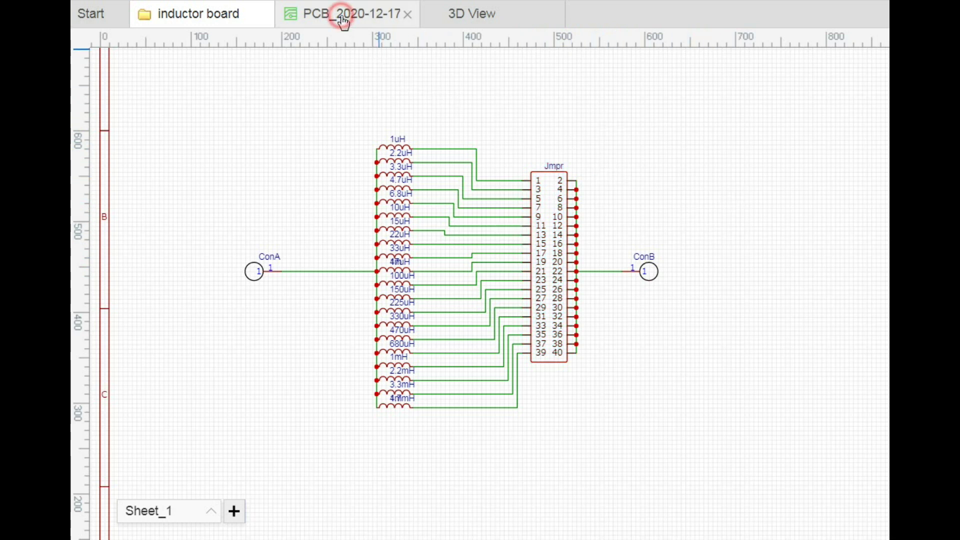
scroll(812, 250, down, 2)
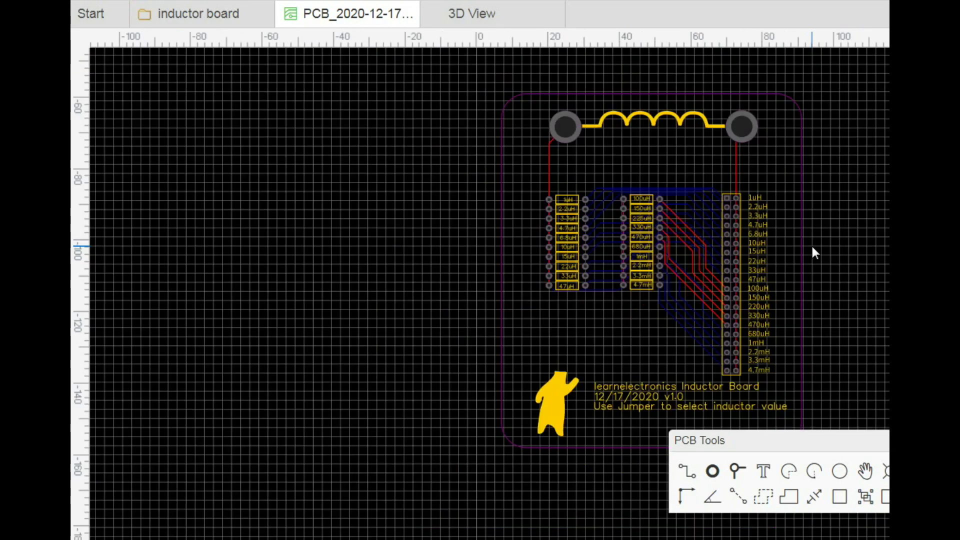
right_drag(678, 239, 456, 225)
scroll(642, 223, up, 2)
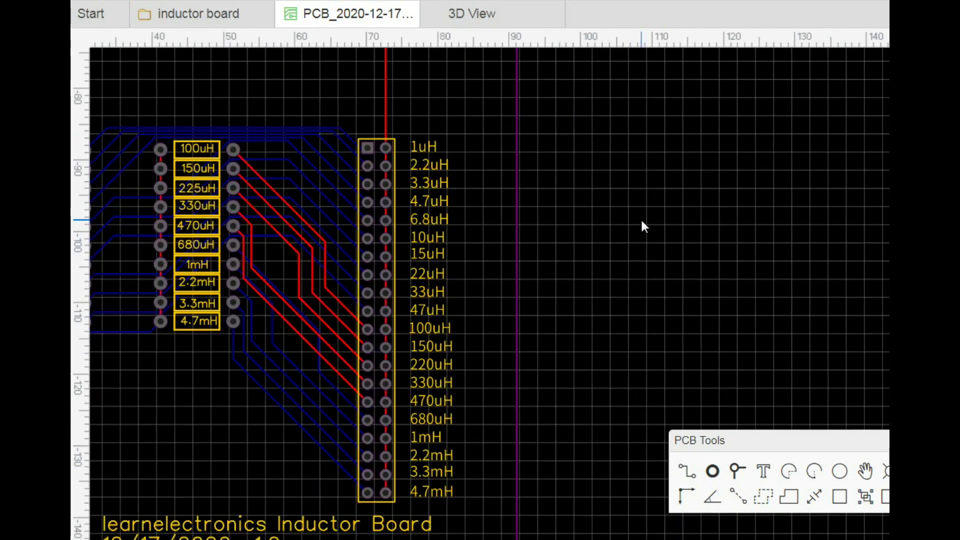
scroll(624, 223, down, 2)
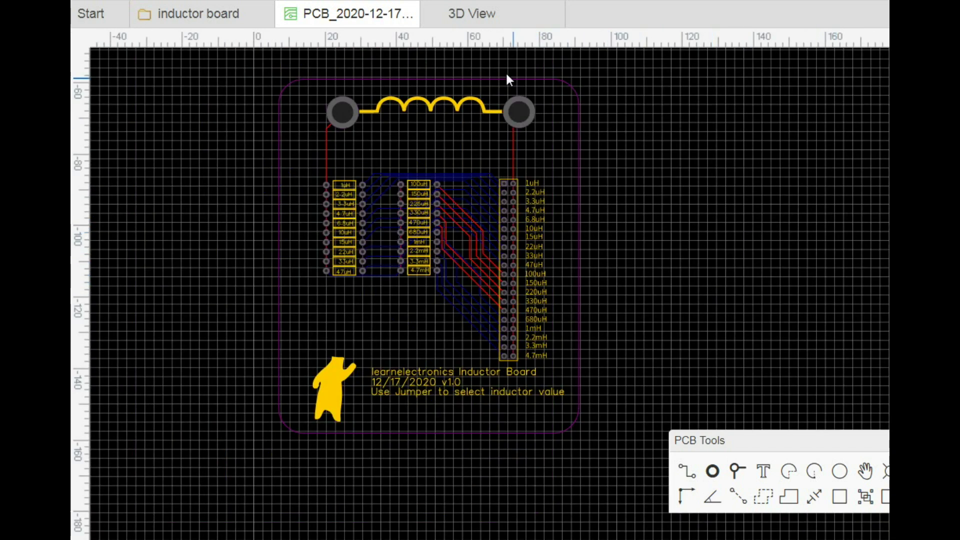
Show the 3D View, tilt the board and zoom in on the green inductors and gold jumper header
click(490, 21)
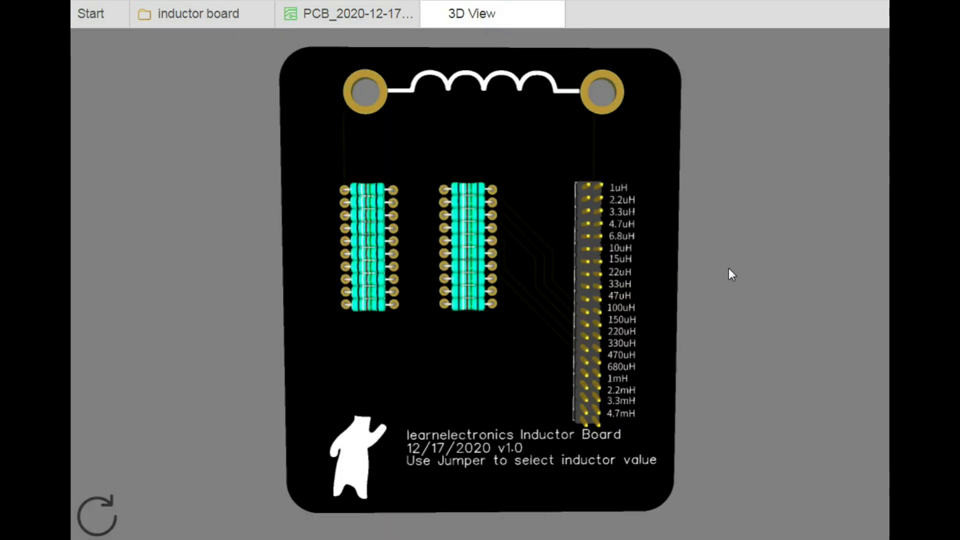
mouse_move(728, 360)
mouse_down()
mouse_move(714, 295)
mouse_move(464, 285)
mouse_move(124, 303)
mouse_move(587, 308)
mouse_move(742, 327)
mouse_move(745, 371)
mouse_move(709, 328)
mouse_move(709, 300)
mouse_up()
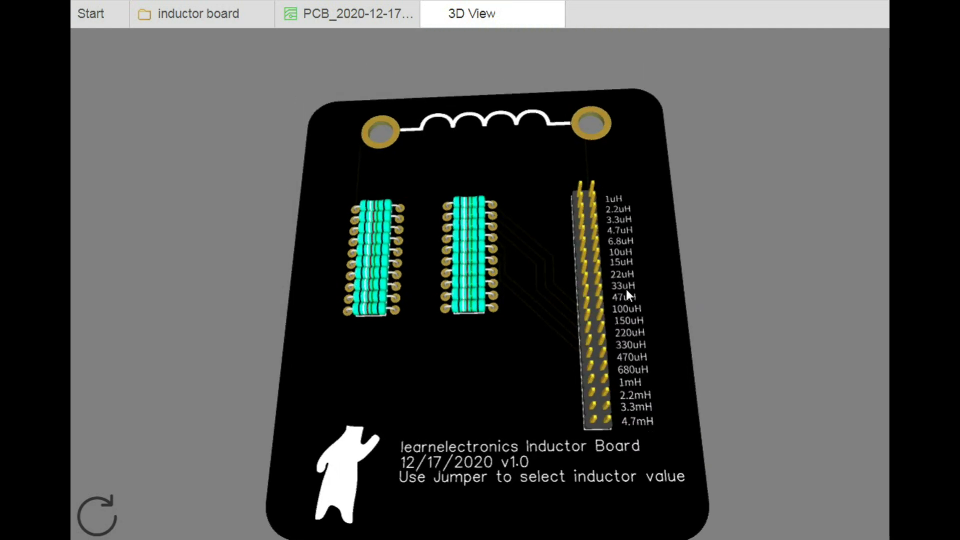
scroll(437, 287, up, 1)
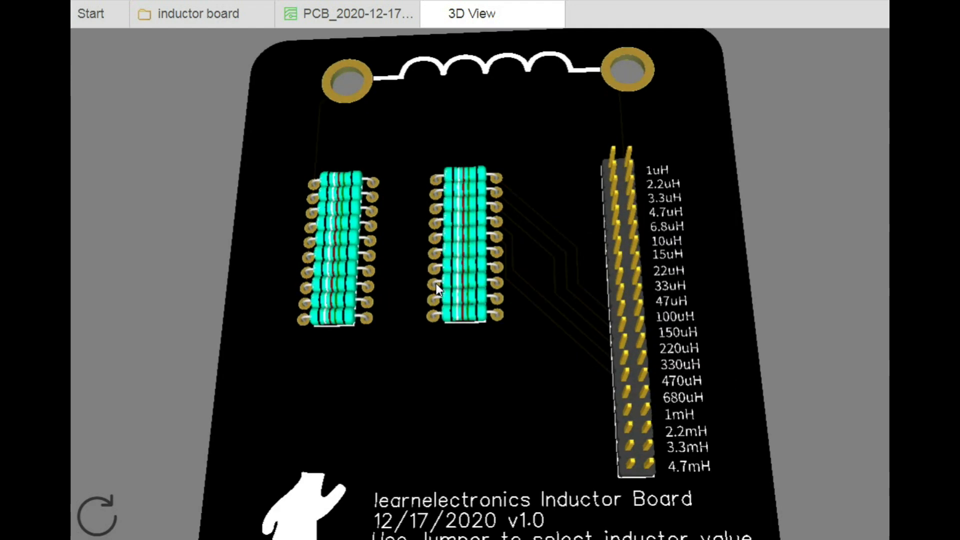
scroll(436, 284, up, 3)
scroll(436, 283, up, 2)
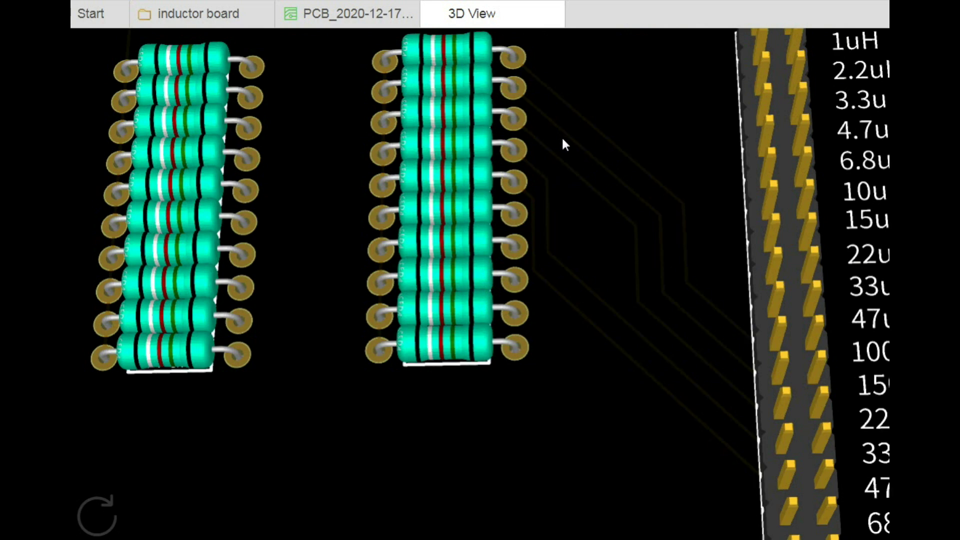
scroll(562, 141, down, 3)
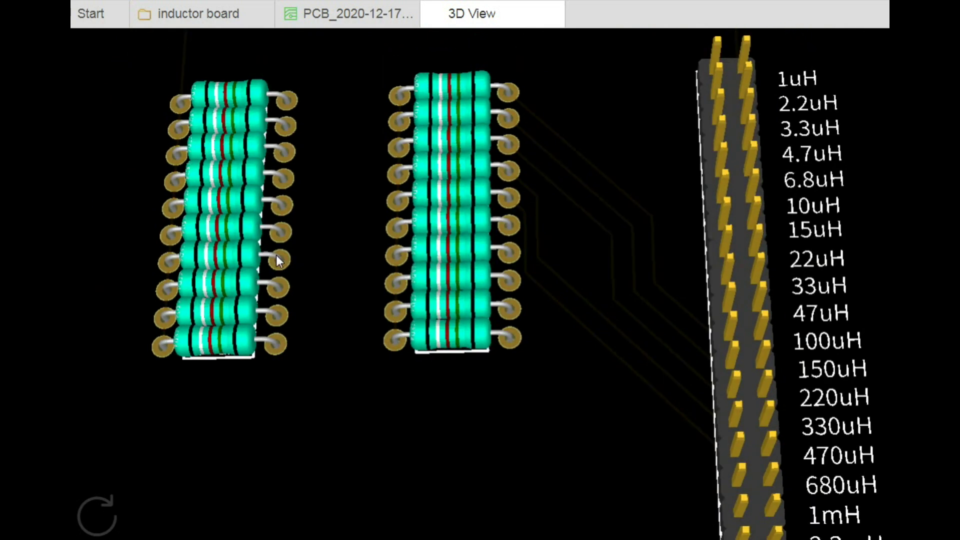
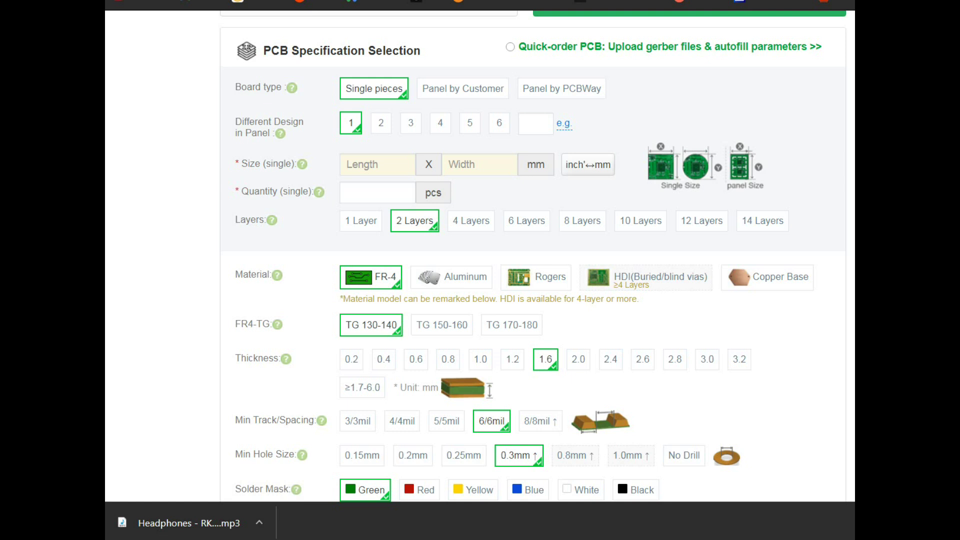
Circle the Surface Finish options on the PCBWay order form for emphasis, then clear the circle
scroll(813, 249, down, 6)
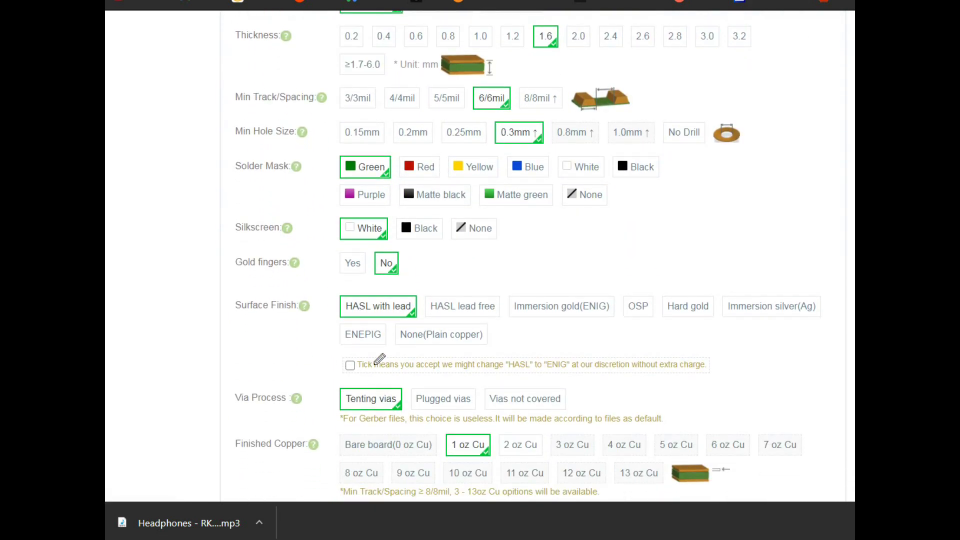
mouse_move(316, 287)
mouse_down()
mouse_move(225, 293)
mouse_move(219, 323)
mouse_move(380, 347)
mouse_move(757, 354)
mouse_move(806, 344)
mouse_move(846, 306)
mouse_move(815, 276)
mouse_move(662, 266)
mouse_move(304, 287)
mouse_up()
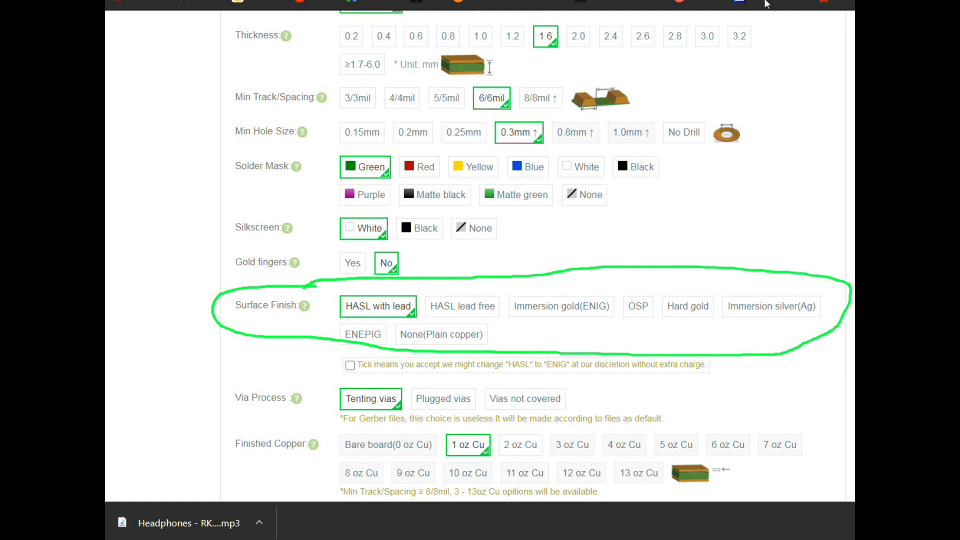
key(Escape)
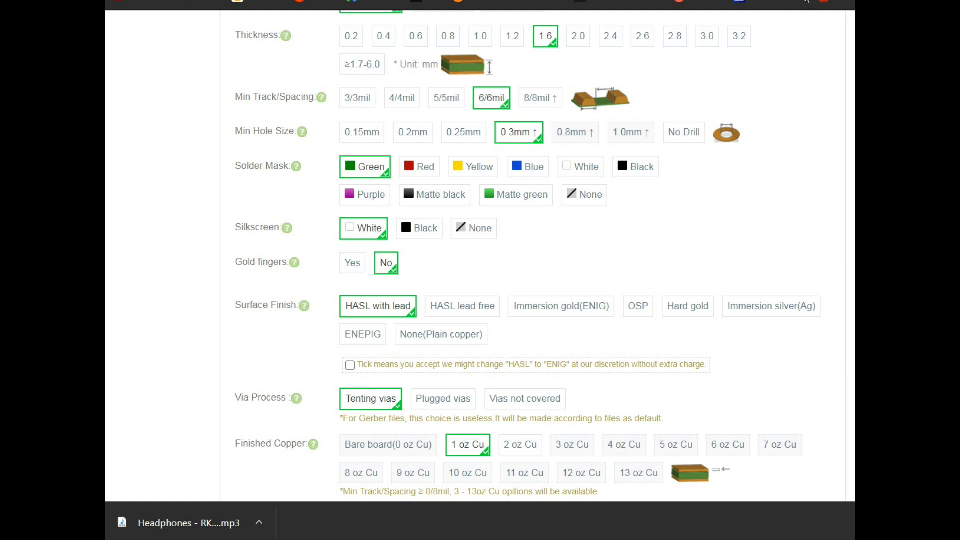
key(ctrl+Tab)
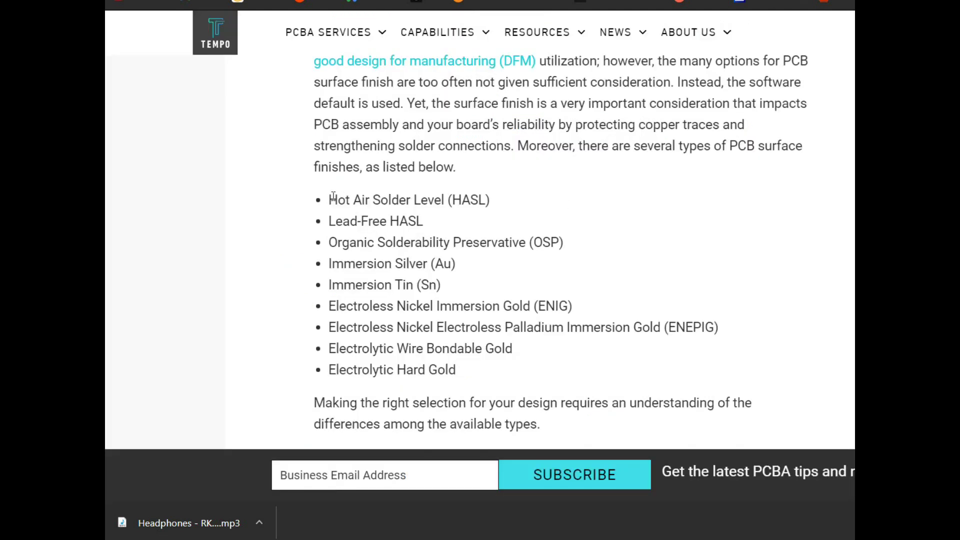
Select the nine-item surface finish list, then scroll down to the surface finish comparison table
drag(327, 200, 501, 368)
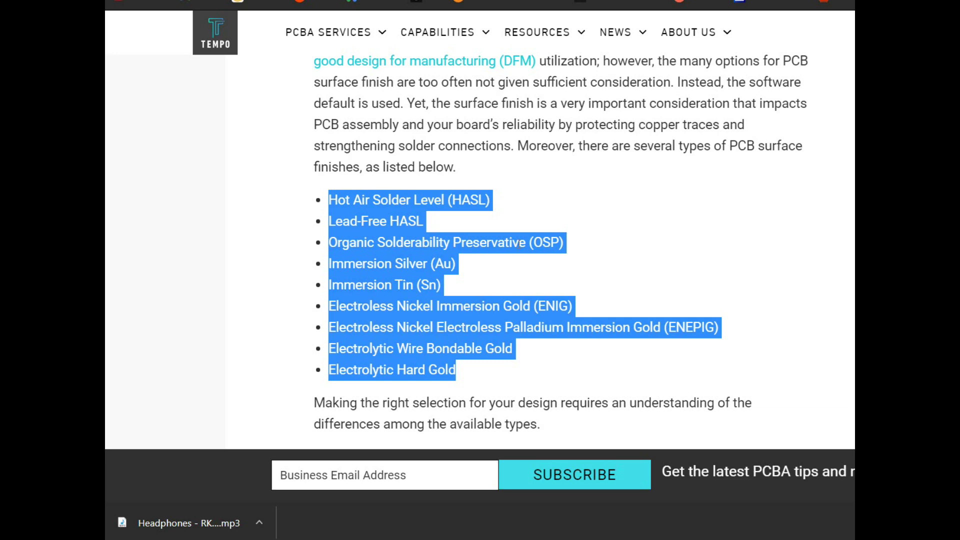
scroll(525, 252, down, 5)
scroll(526, 250, down, 8)
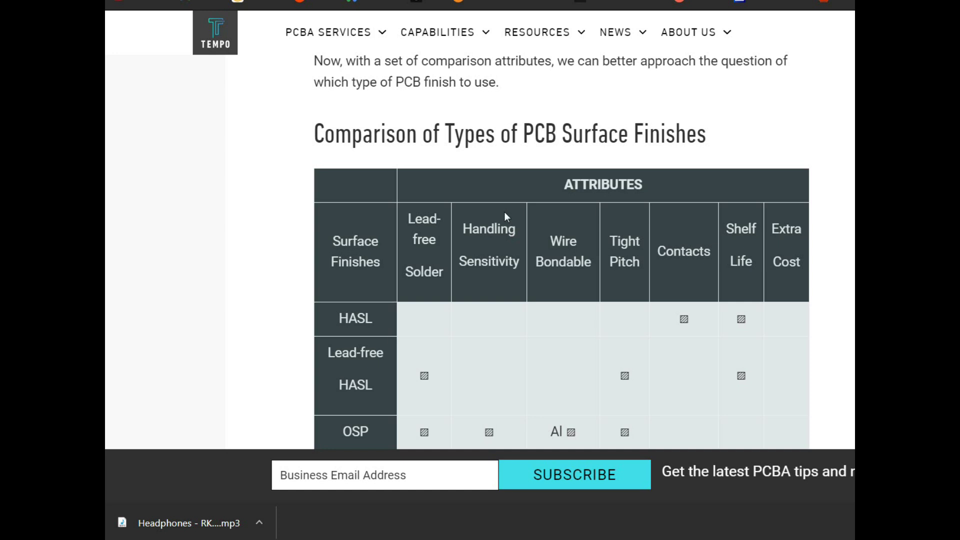
Scroll through the comparison table's rows, from Immersion Sn and ENIG to ENEPIG and electrolytic gold
scroll(308, 138, down, 1)
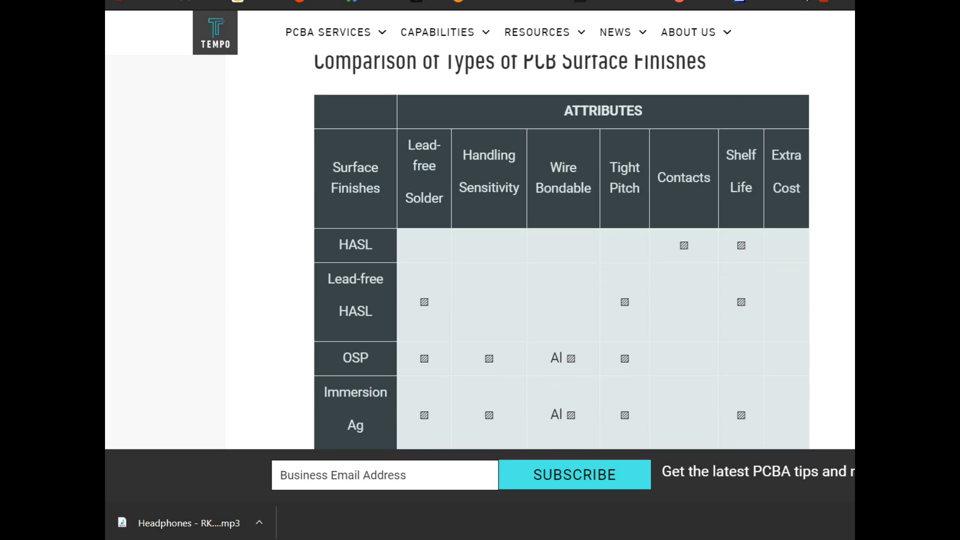
scroll(814, 7, down, 2)
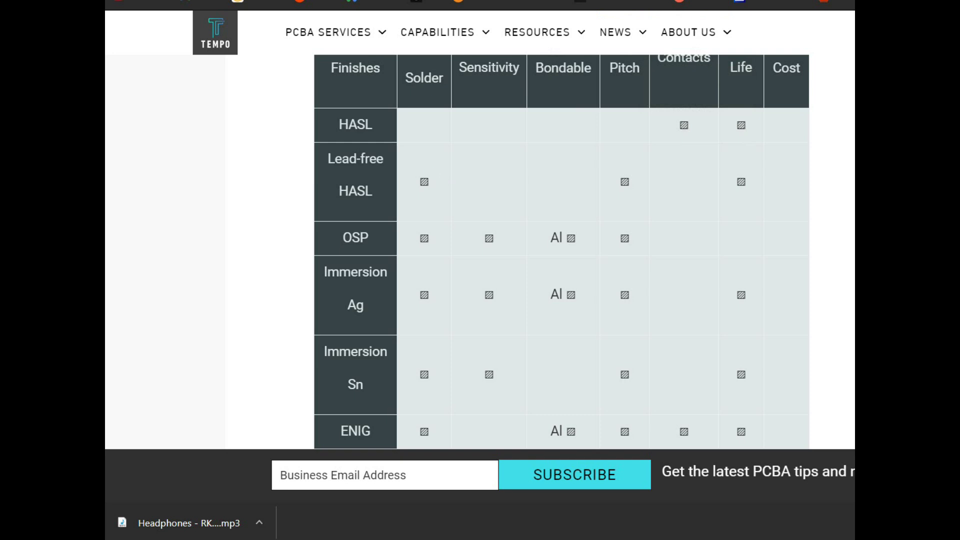
scroll(562, 250, up, 4)
scroll(561, 250, down, 4)
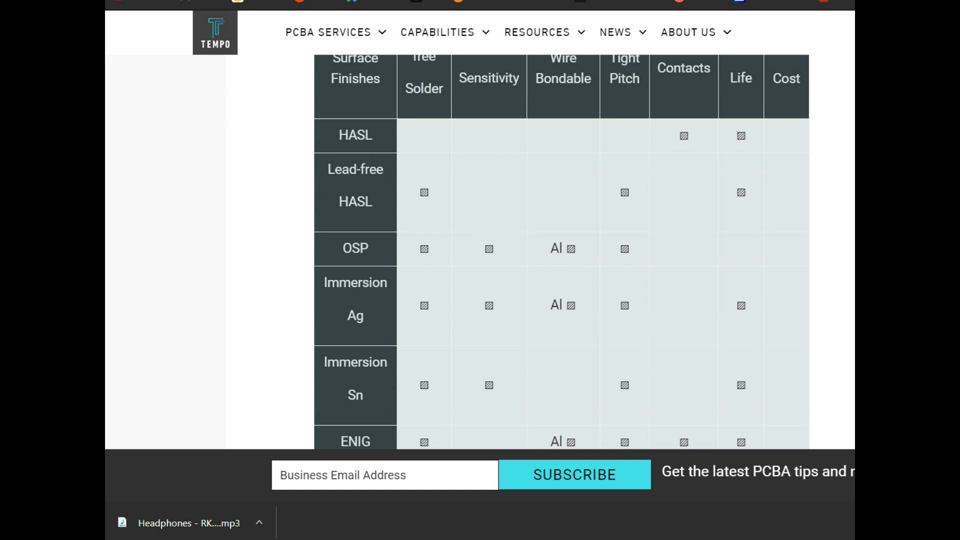
scroll(561, 250, down, 2)
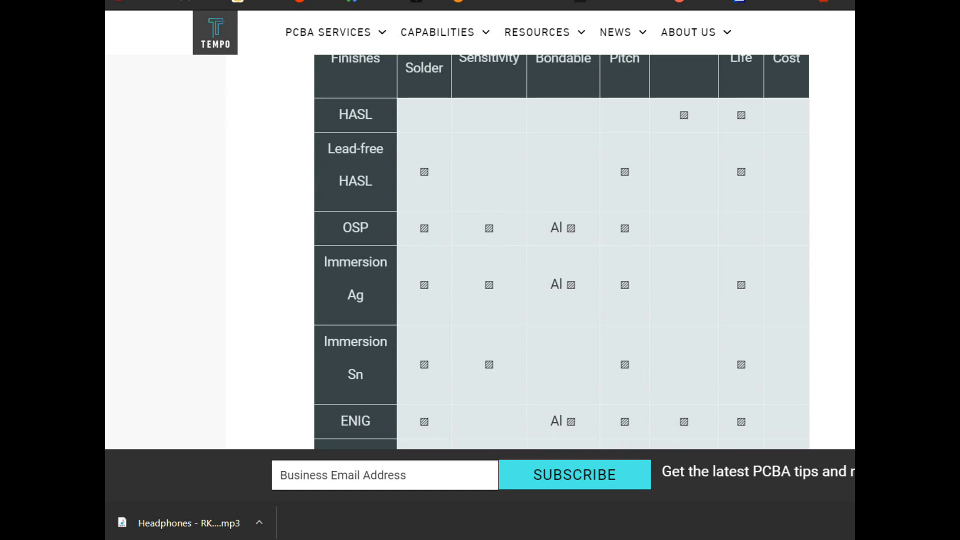
scroll(562, 250, up, 5)
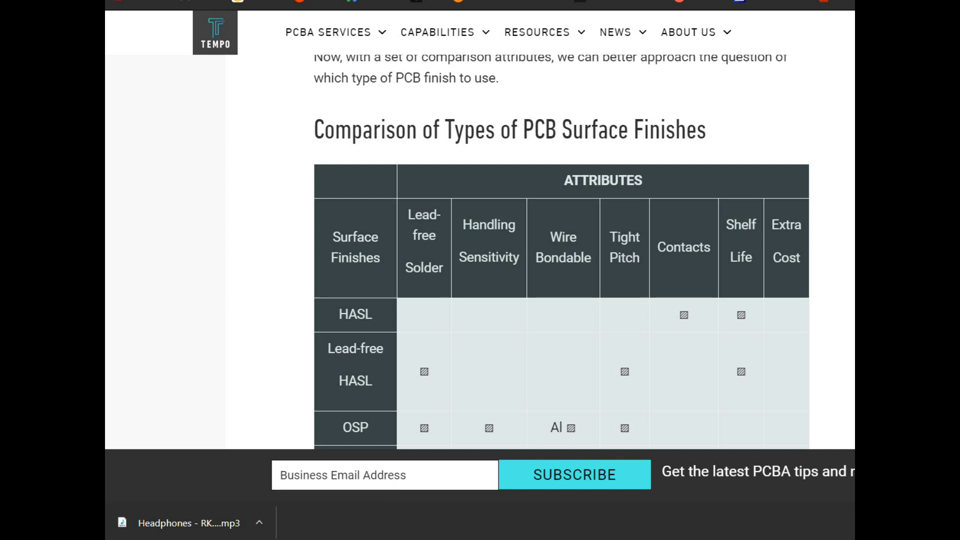
scroll(562, 250, down, 9)
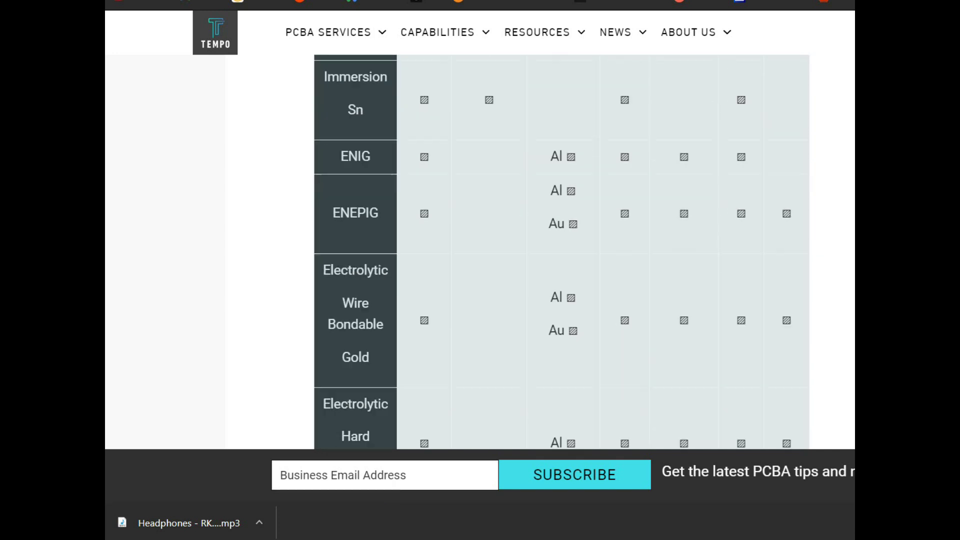
scroll(562, 250, down, 4)
scroll(562, 250, up, 1)
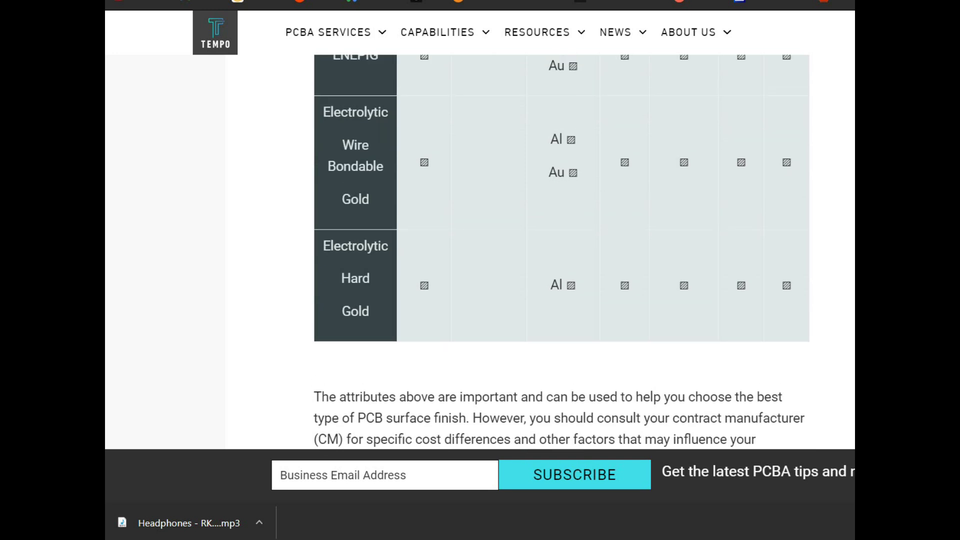
scroll(562, 250, up, 1)
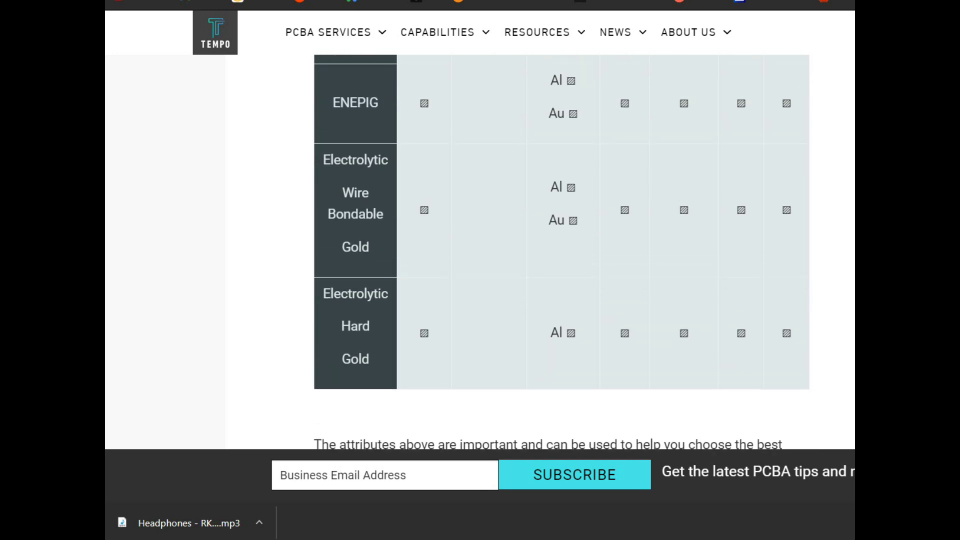
scroll(562, 250, up, 2)
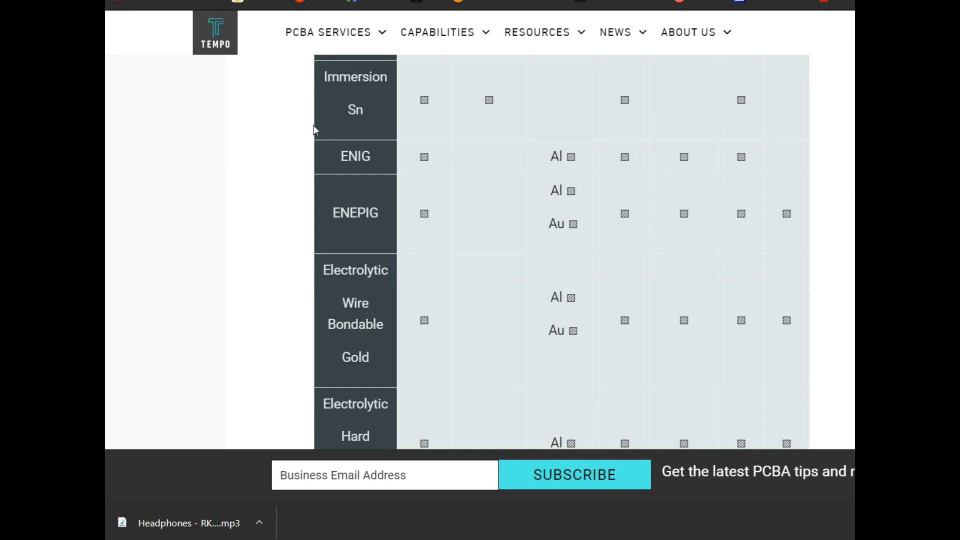